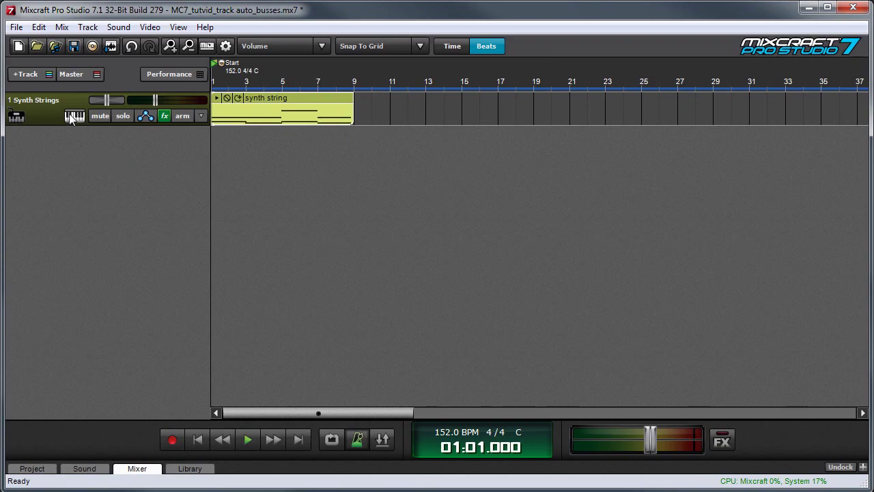
Step: Add a new send track, Send 1, to the project
click(73, 117)
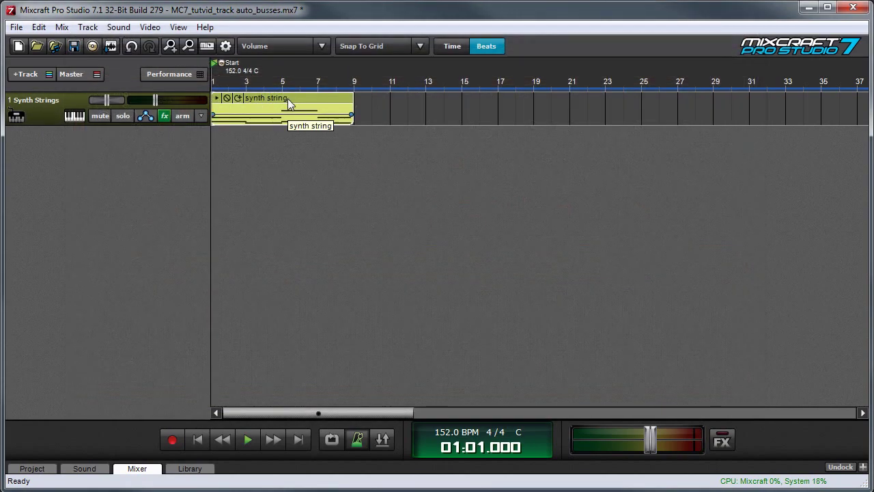
click(39, 79)
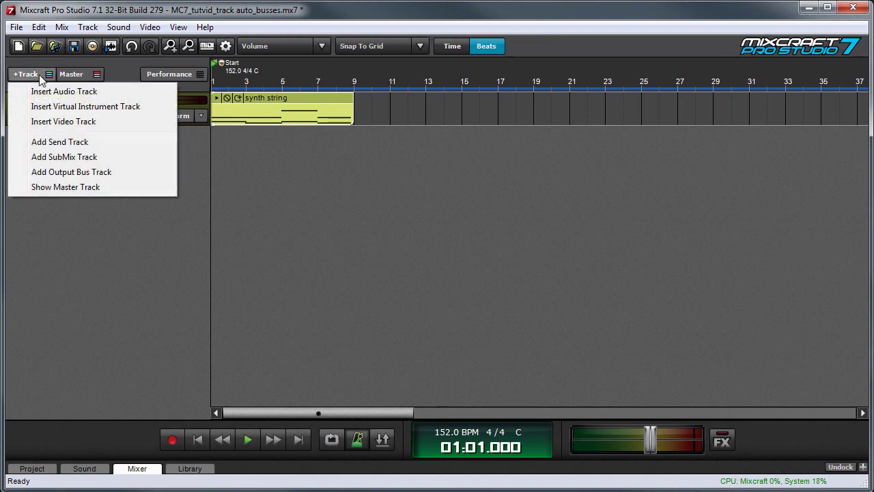
click(88, 142)
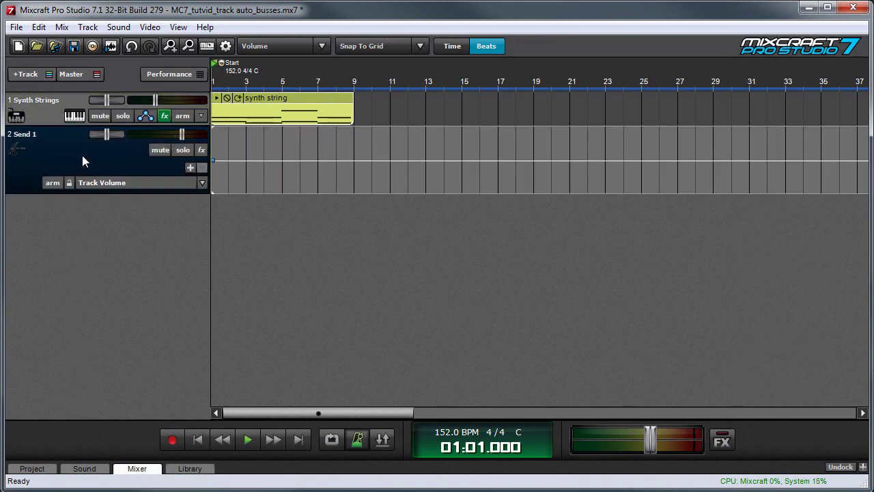
Step: Put a Classic Delay effect on the Send 1 track
click(201, 150)
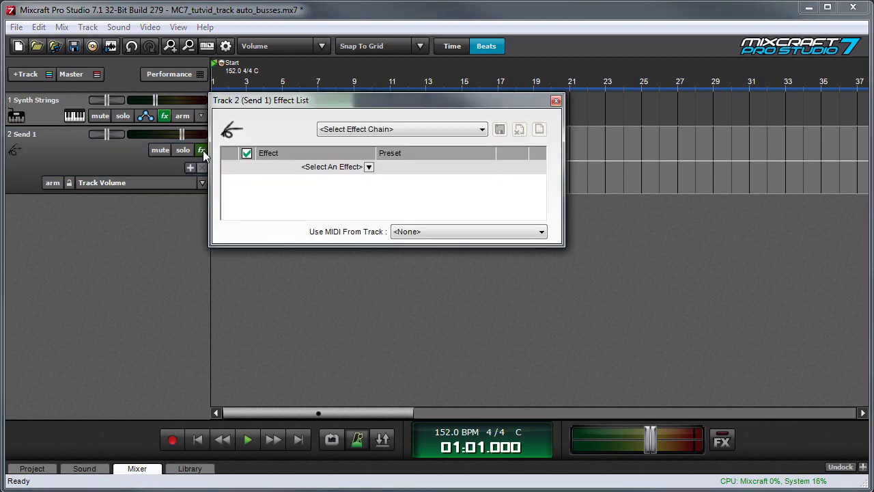
click(333, 167)
click(366, 372)
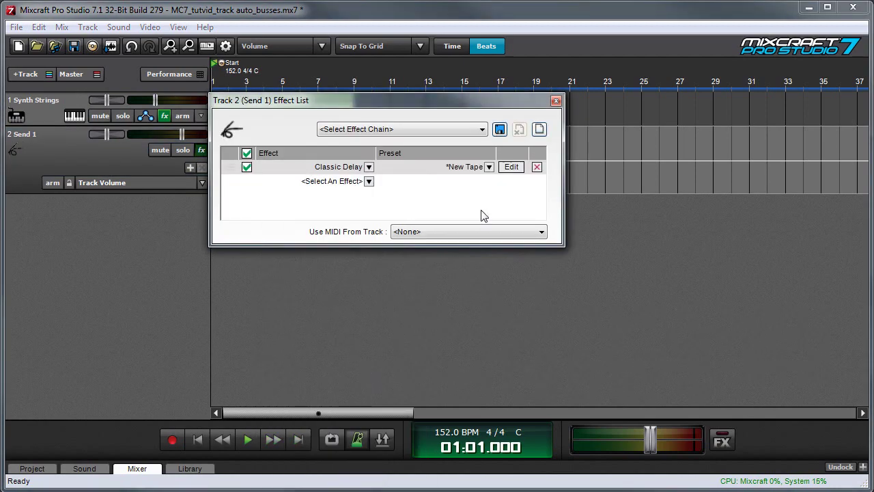
click(512, 168)
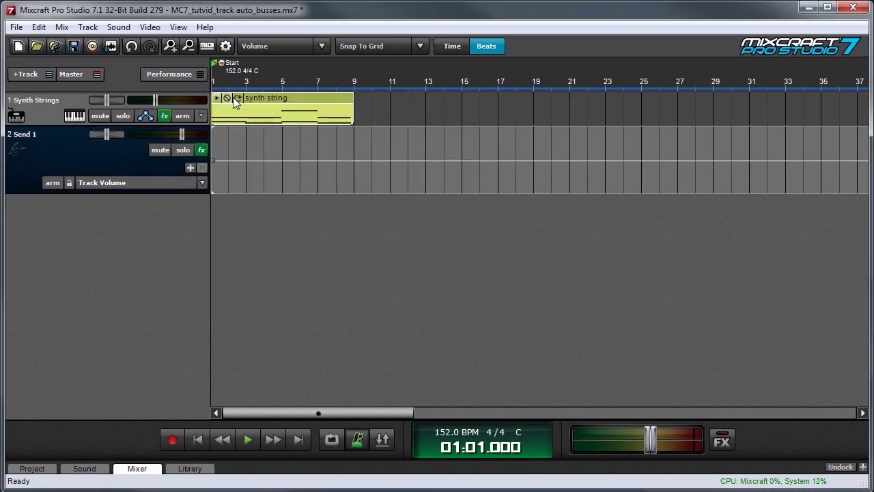
Step: Pan Send 1 50% to the right and play the project to hear it
click(97, 100)
click(105, 134)
drag(106, 133, 211, 134)
click(141, 156)
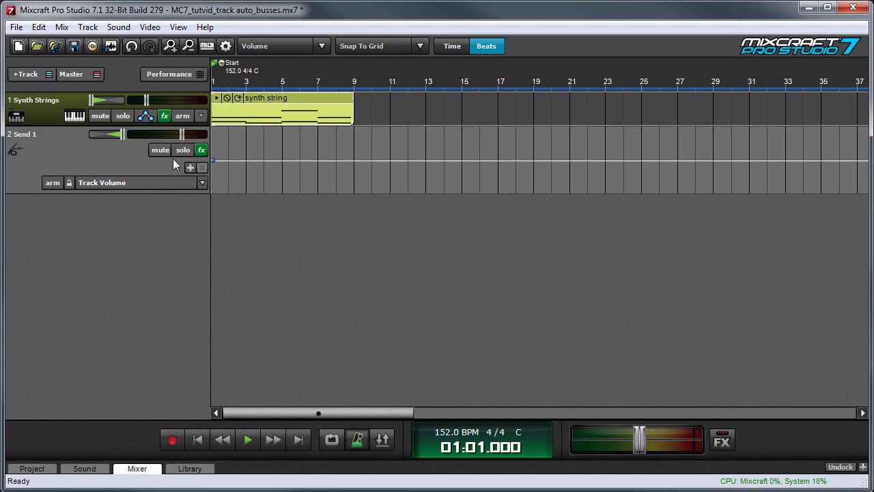
key(space)
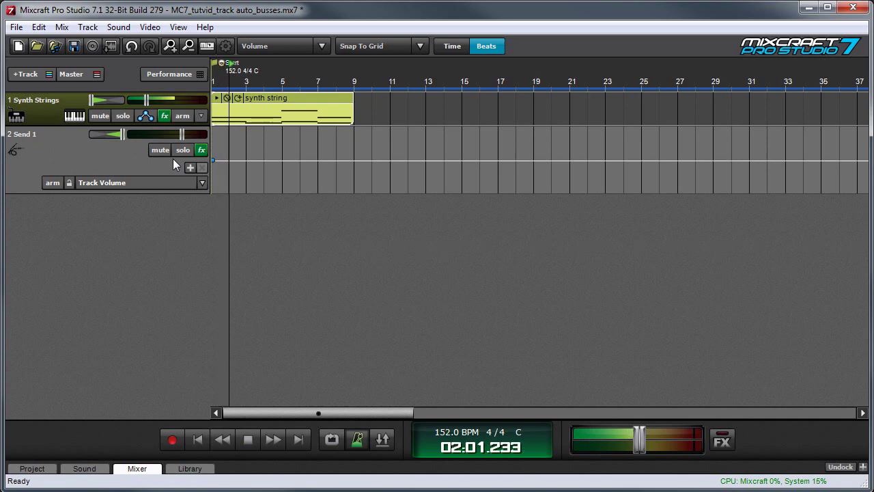
key(space)
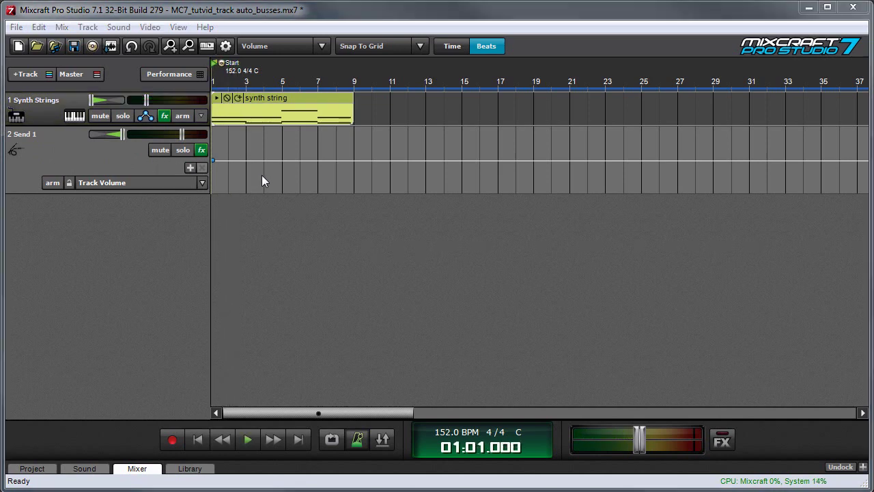
Step: Add a Synth Strings automation lane controlling its (2) Send 1 send level
click(144, 115)
click(138, 149)
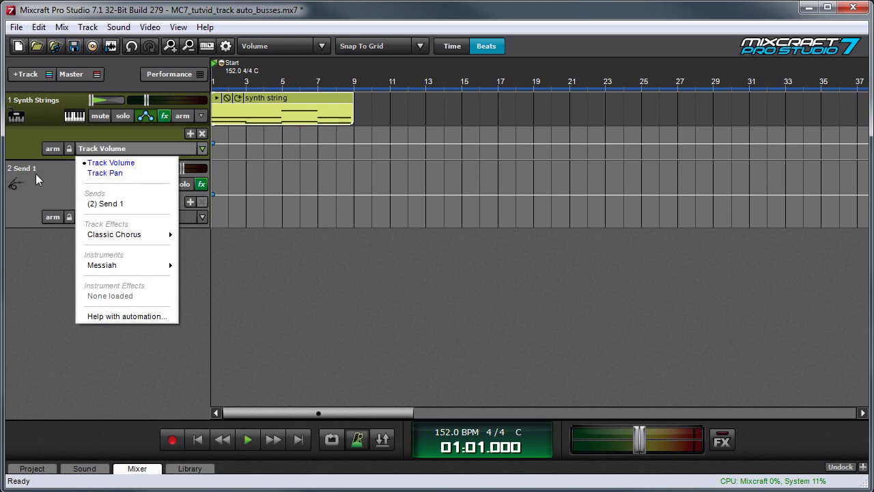
click(114, 203)
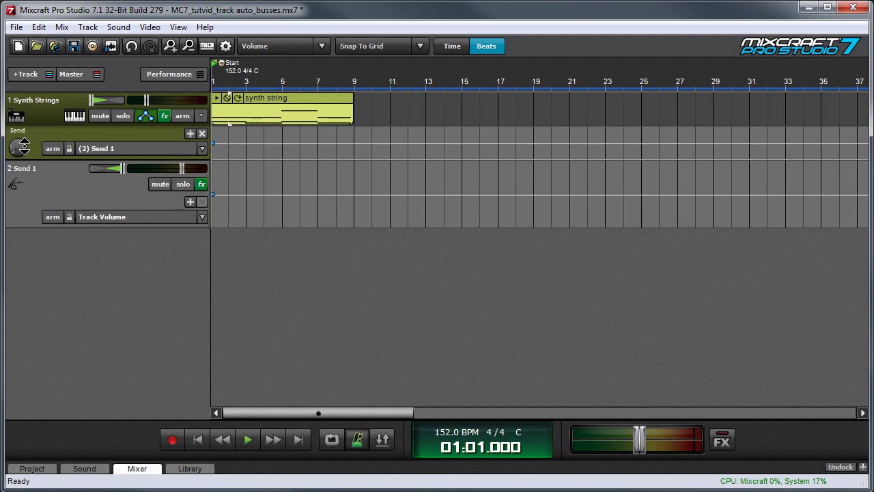
Step: Adjust the Synth Strings send level by ear while looping the first eight bars
drag(24, 150, 23, 115)
key(space)
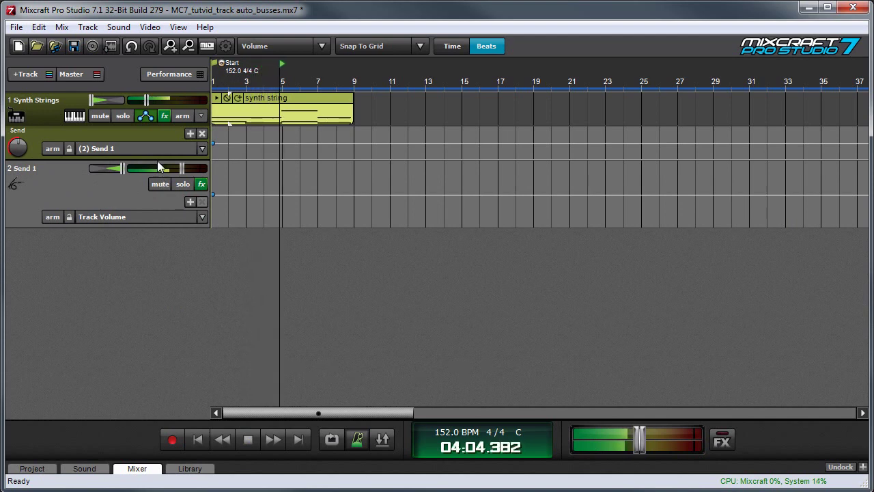
key(l)
mouse_move(20, 151)
mouse_move(19, 151)
mouse_down()
mouse_move(21, 189)
mouse_move(27, 123)
mouse_move(26, 158)
mouse_up()
key(space)
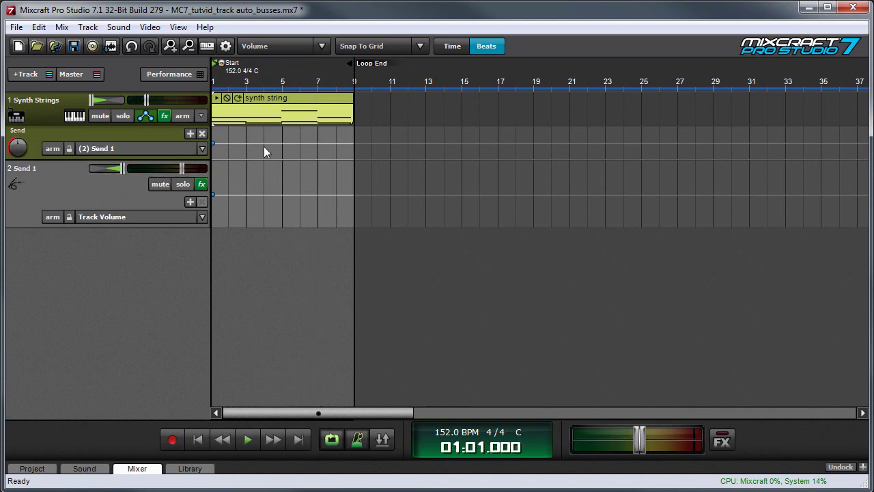
Step: Add send automation points that dip the level, then rise to 0.96, and play it back
drag(264, 146, 299, 138)
click(301, 144)
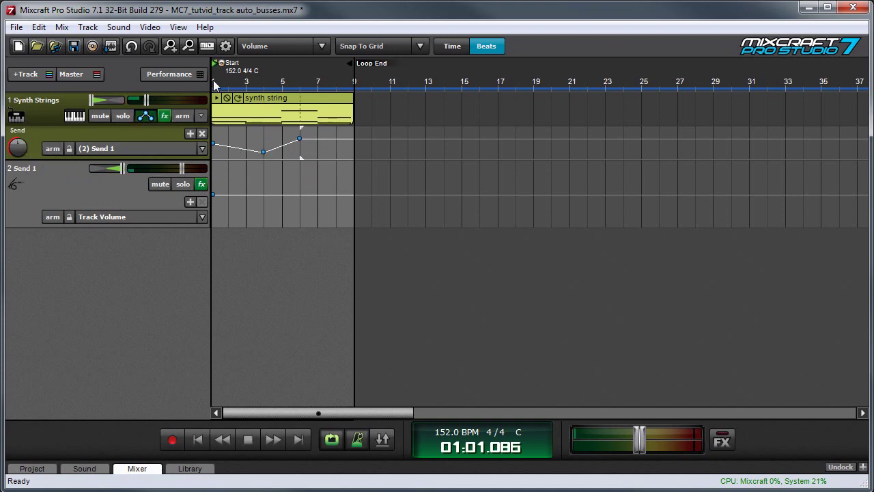
key(space)
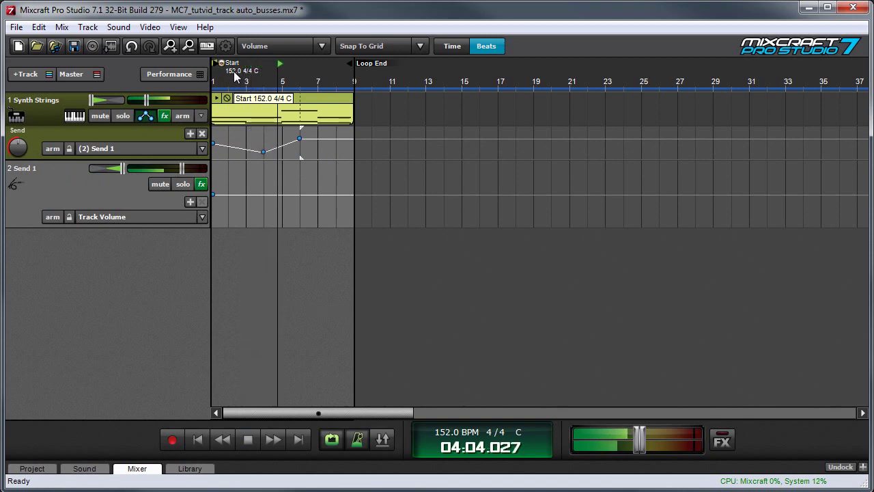
key(space)
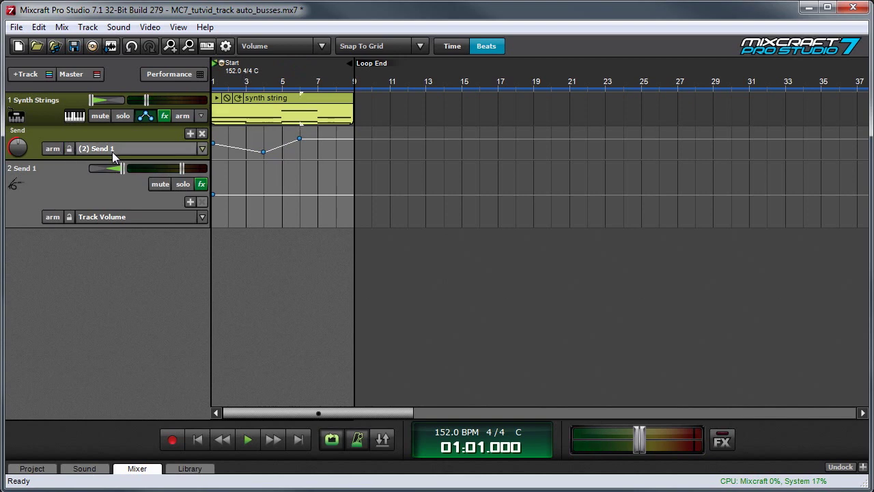
Step: Lock the Synth Strings send automation, play it back, and select the Send 1 track
click(69, 149)
key(space)
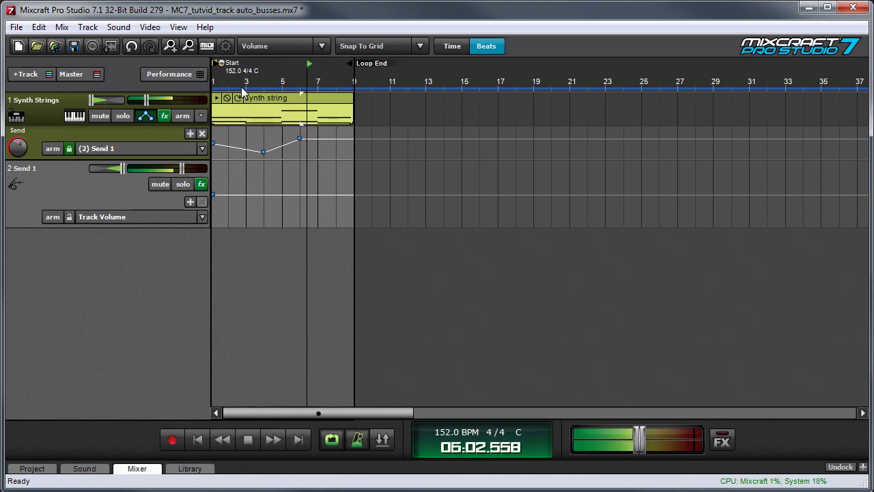
key(space)
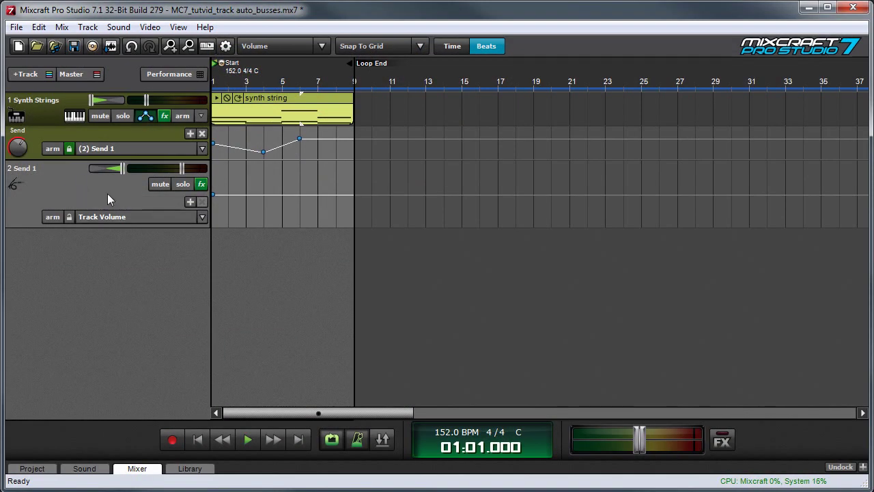
click(213, 195)
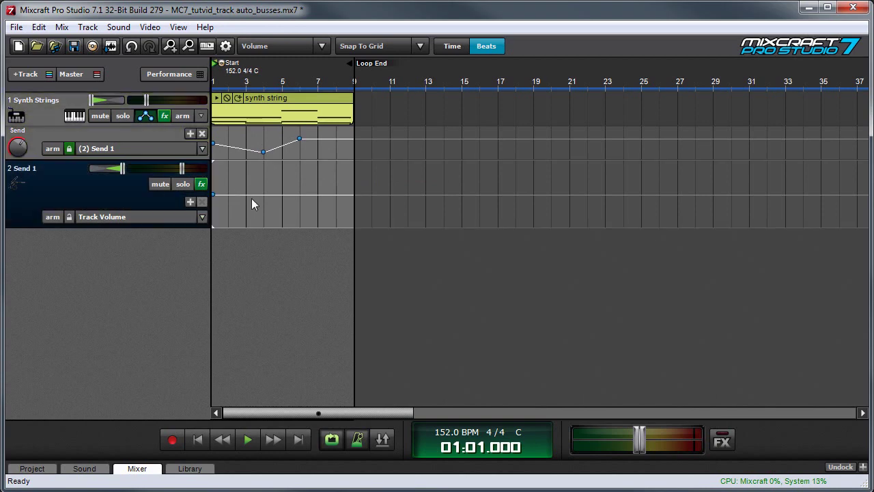
Step: Fade Send 1's volume to silence over the first eight bars, lock it, and play back
drag(251, 198, 336, 227)
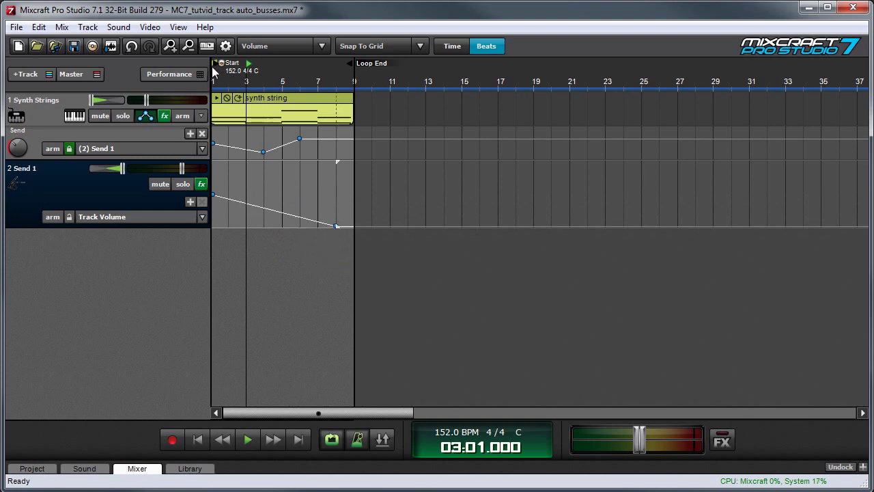
click(214, 71)
key(space)
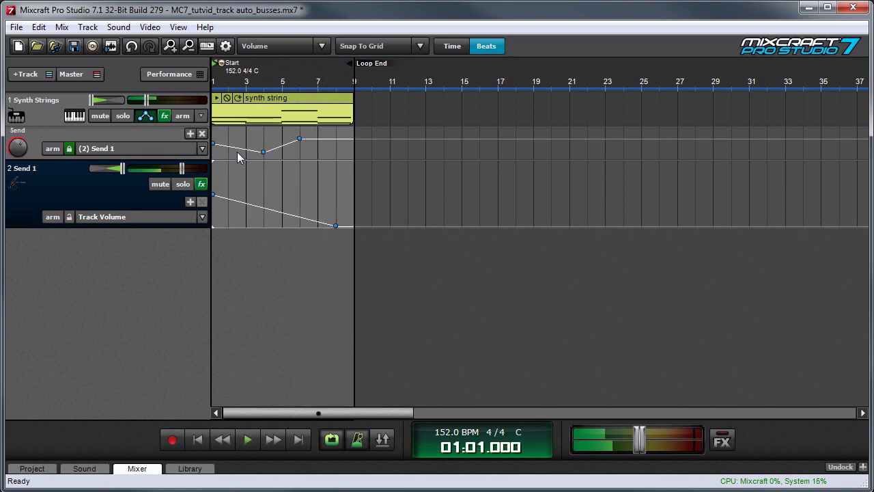
click(68, 217)
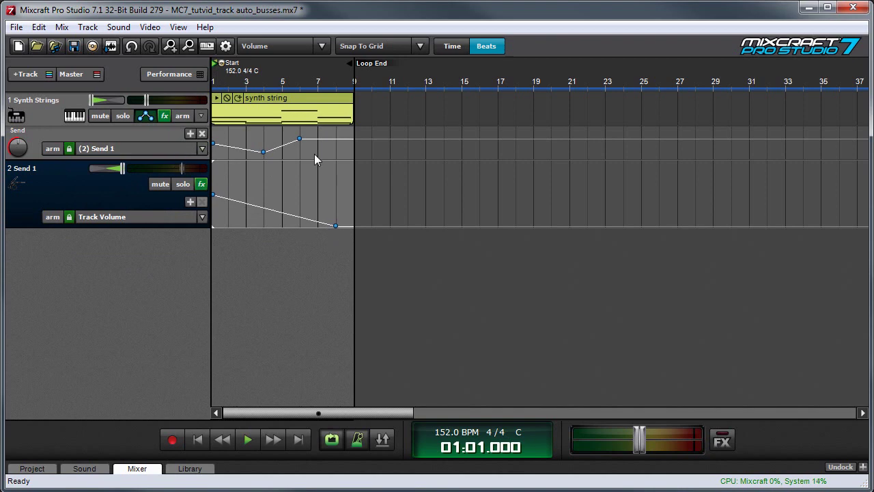
key(space)
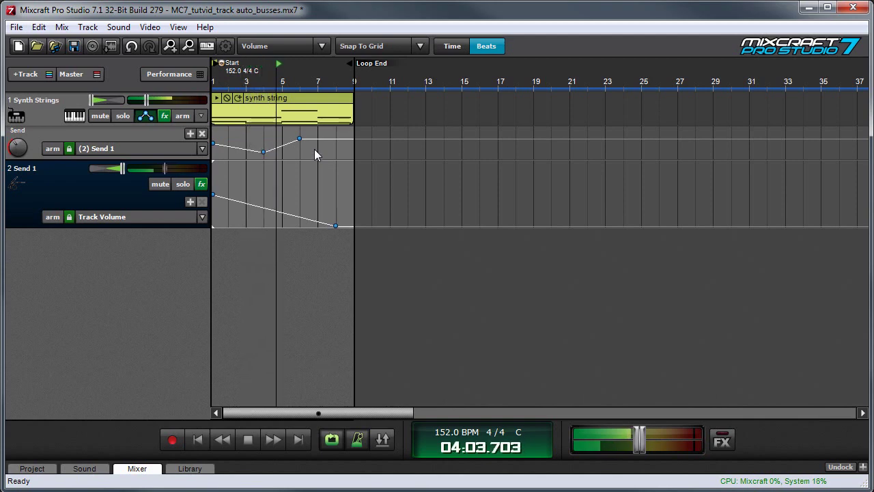
Step: Bring up the mixer panel and play the mix to watch its meters
key(space)
click(149, 469)
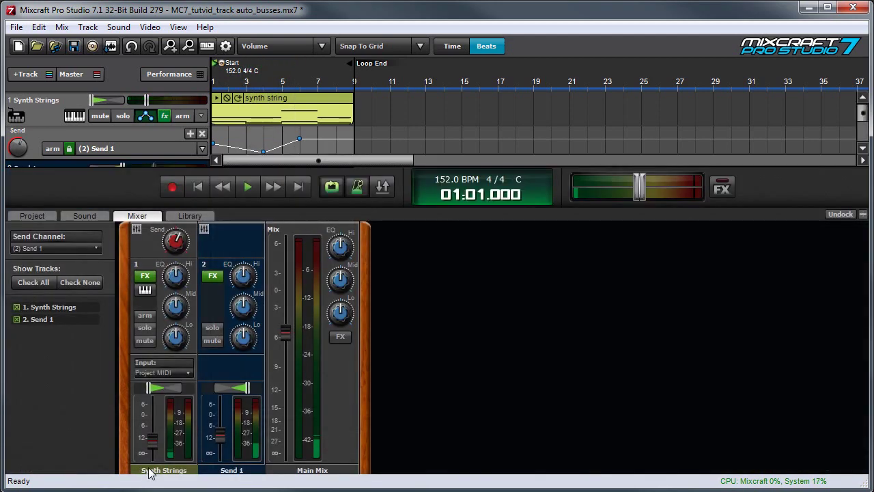
key(space)
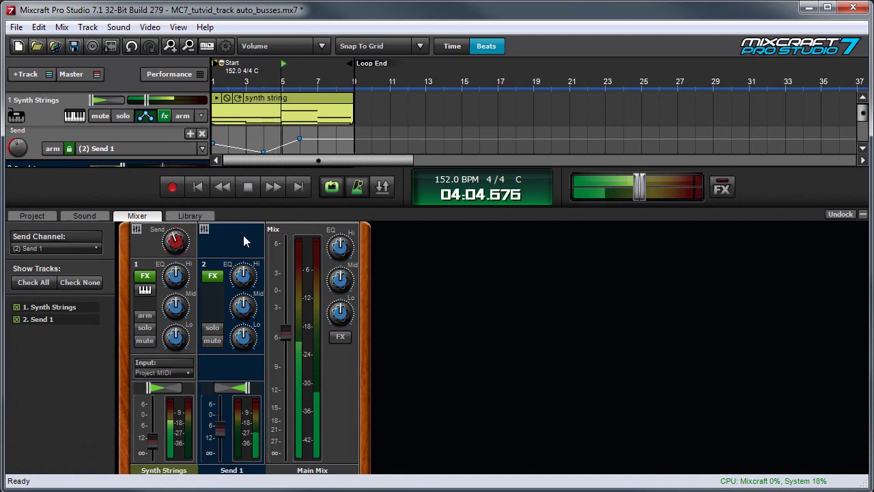
key(space)
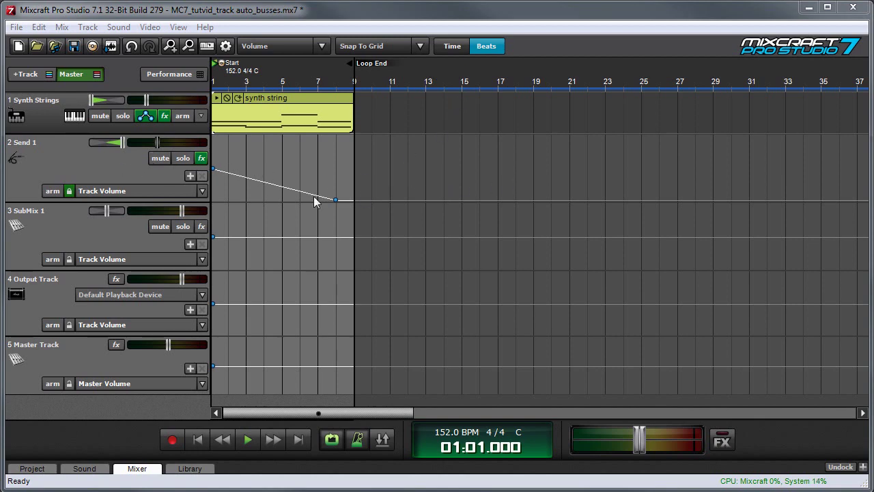
click(187, 181)
click(191, 176)
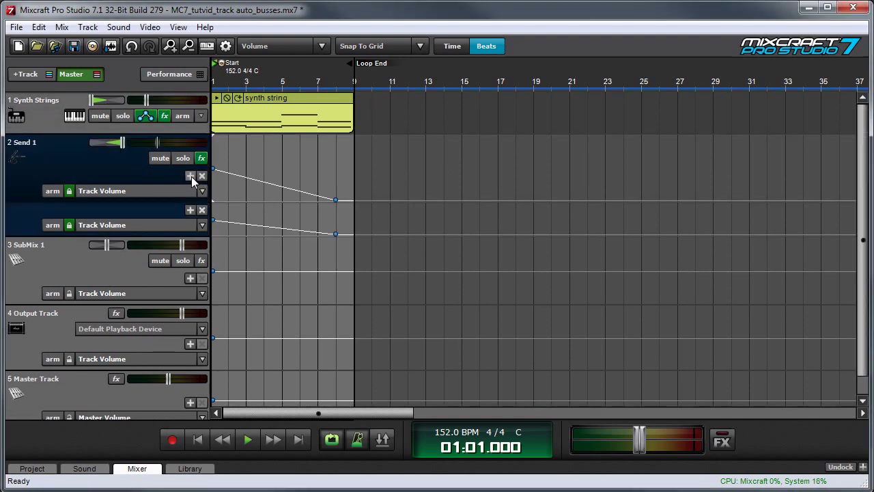
click(95, 225)
click(111, 251)
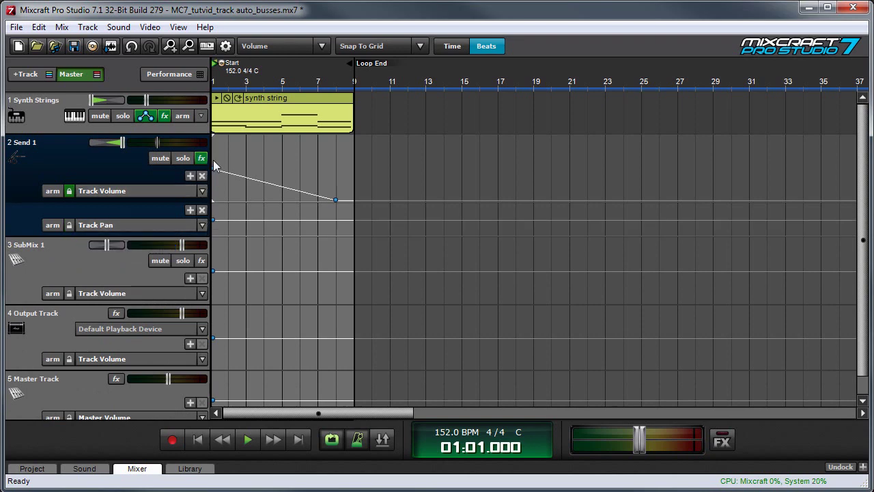
click(203, 209)
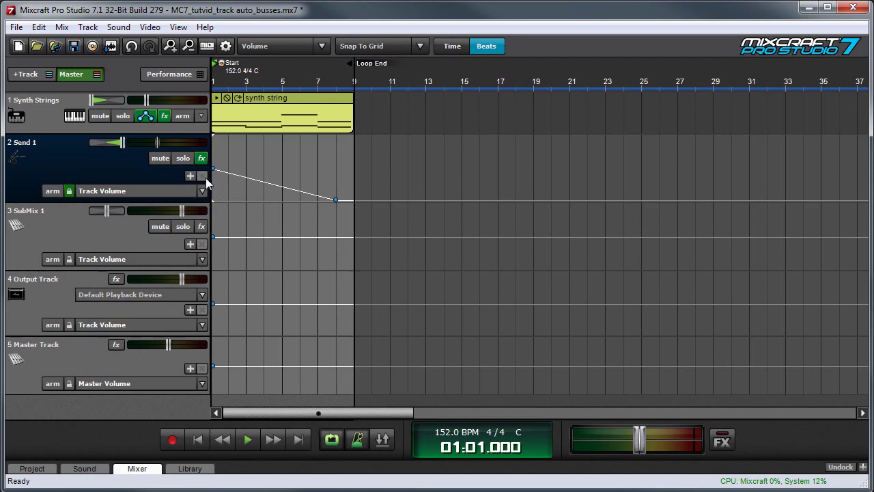
click(60, 219)
click(63, 294)
click(68, 356)
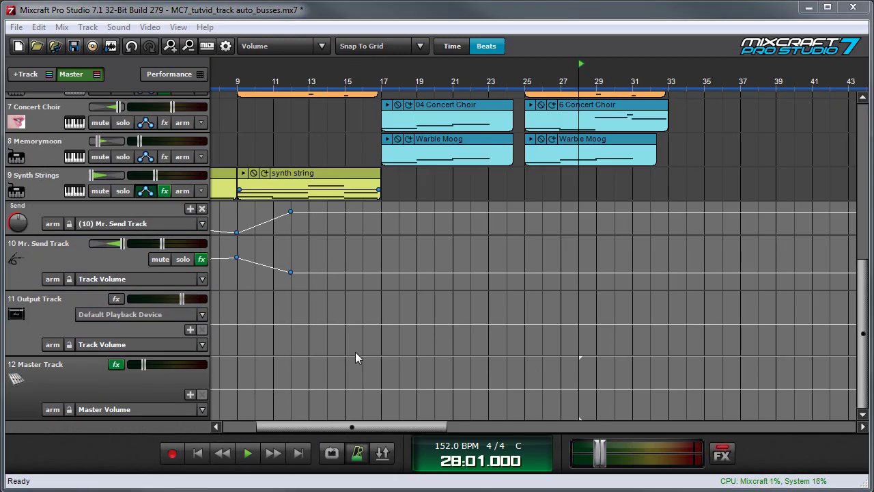
Step: Fade the Master Track volume from bar 29 to silence at bar 33 and play it back
click(82, 382)
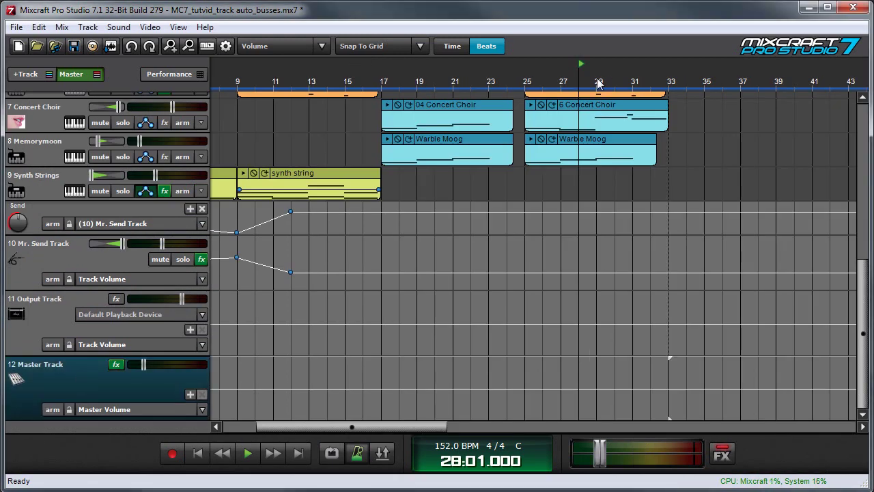
click(593, 387)
drag(660, 390, 667, 424)
key(space)
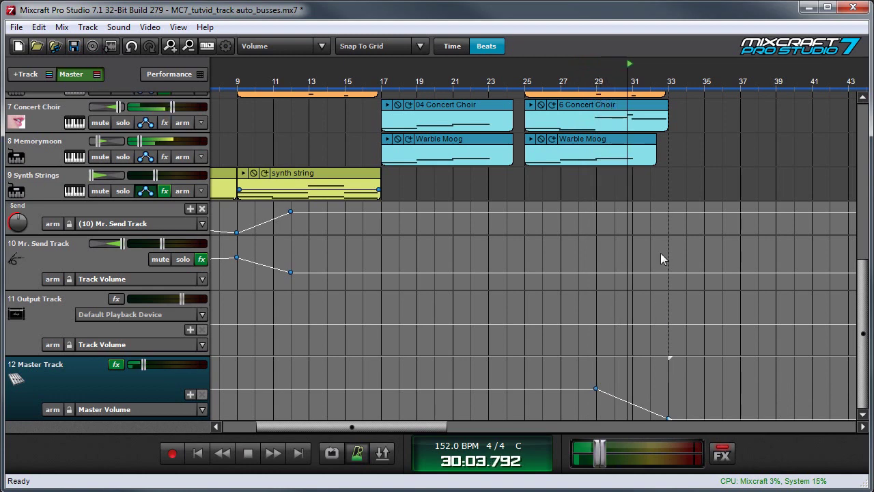
key(space)
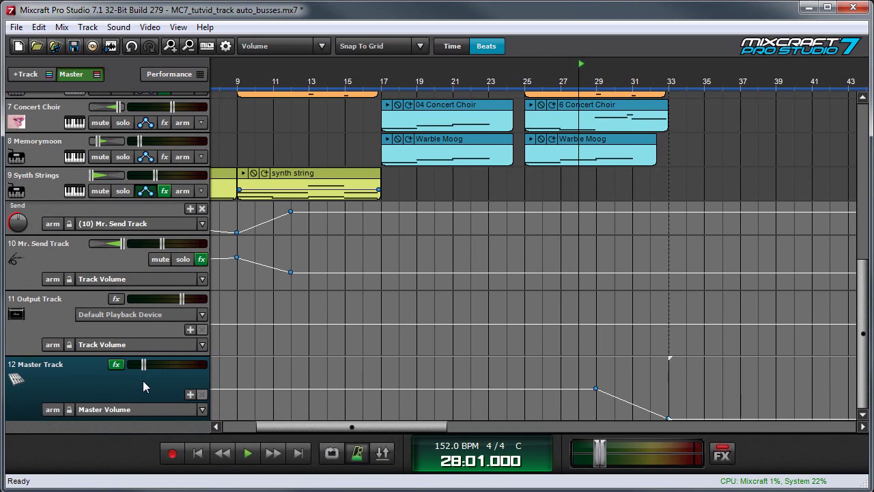
click(116, 364)
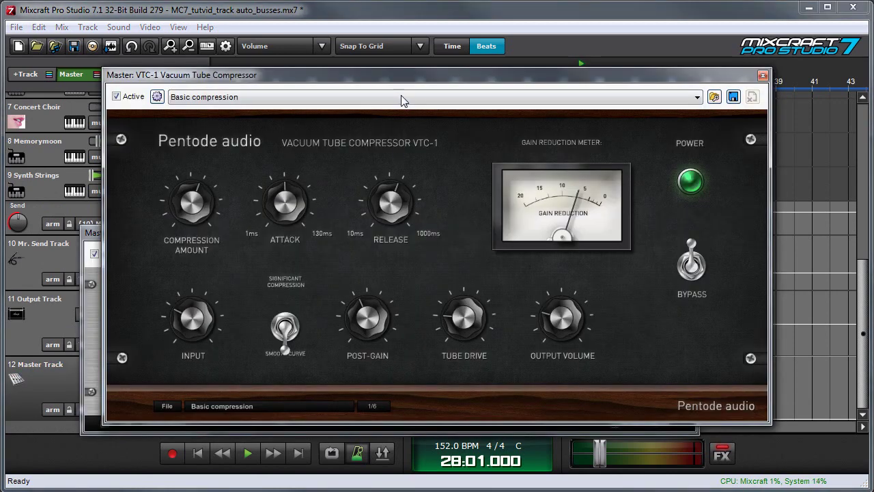
drag(401, 72, 320, 38)
click(382, 406)
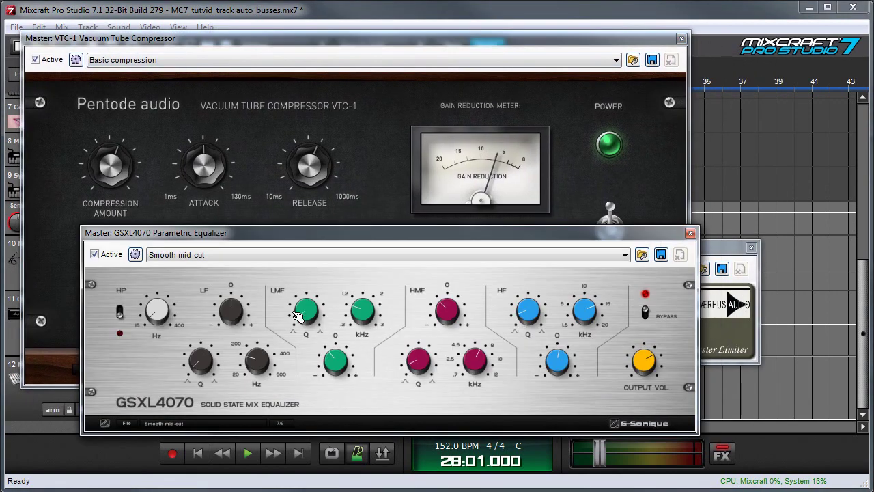
click(723, 256)
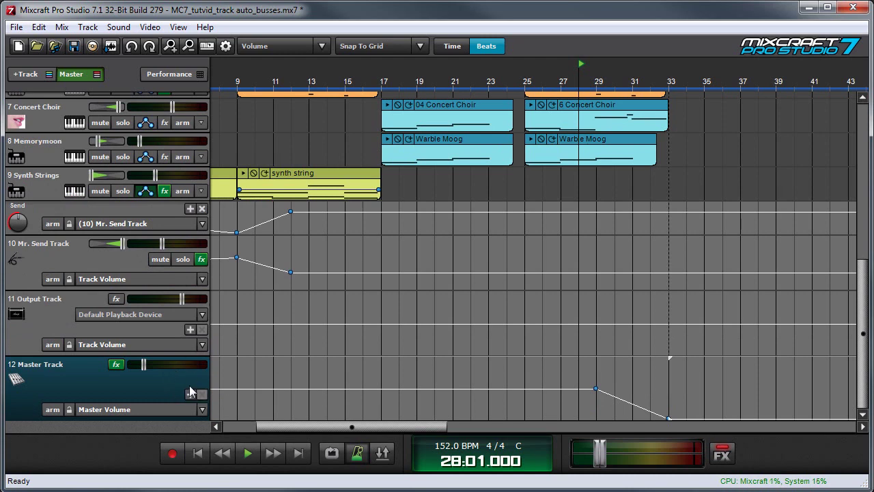
Step: Add a second Master Track automation lane for the GSXL4070 Parametric Equalizer's HMF gain
click(190, 395)
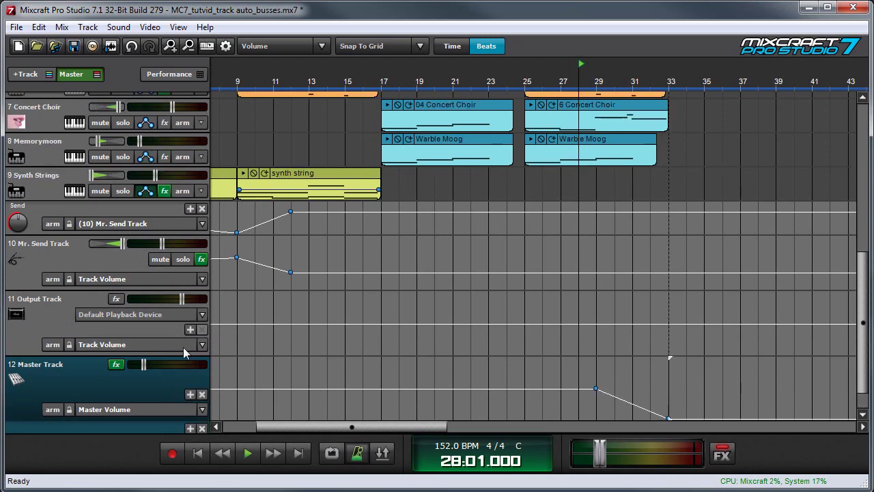
scroll(183, 347, down, 1)
click(133, 412)
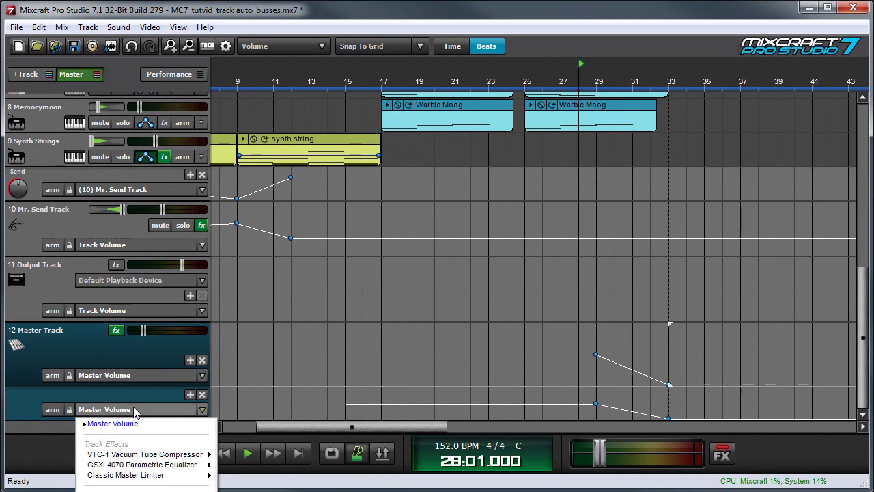
mouse_move(148, 466)
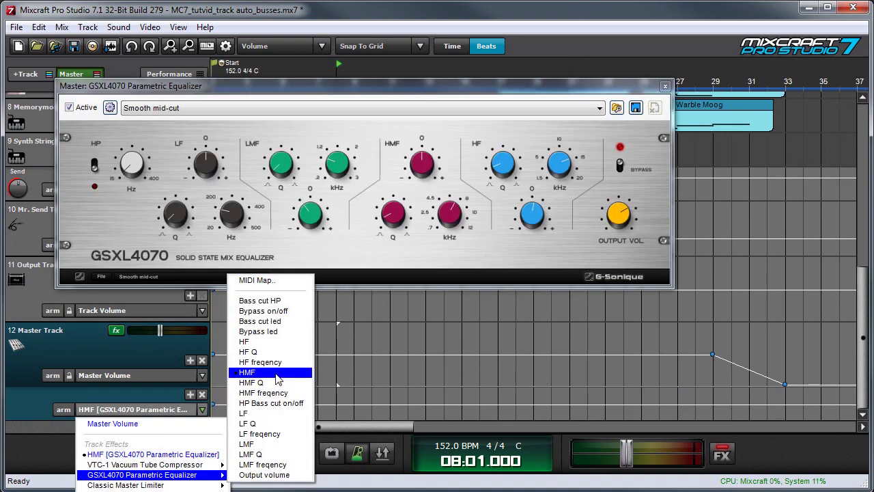
click(276, 374)
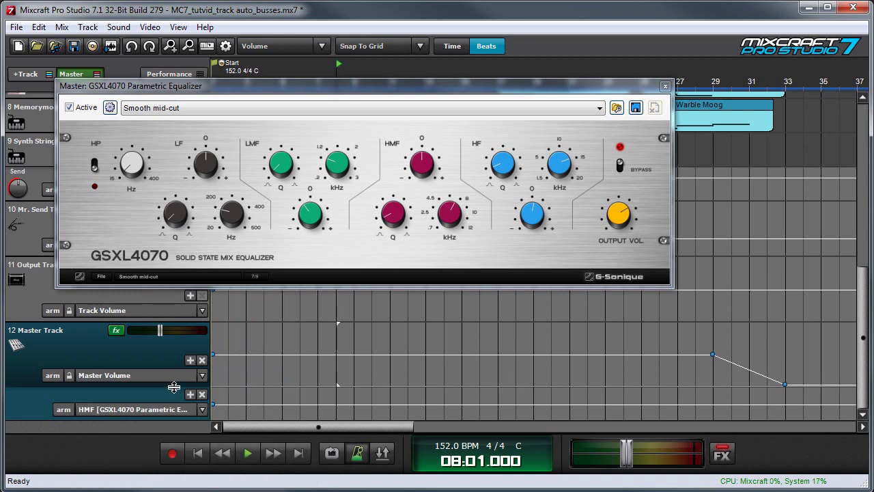
Step: Resize the lanes, draw a short dip in the HMF line, and play it back
drag(175, 384, 175, 362)
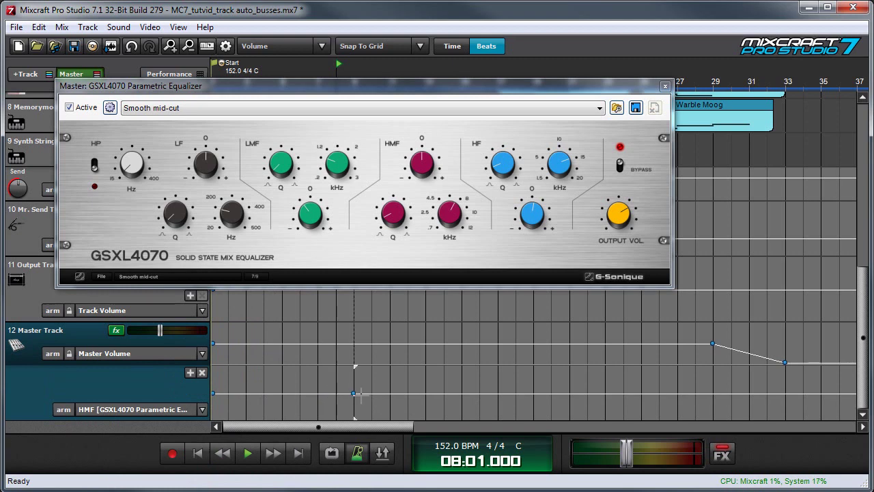
drag(372, 393, 389, 403)
key(space)
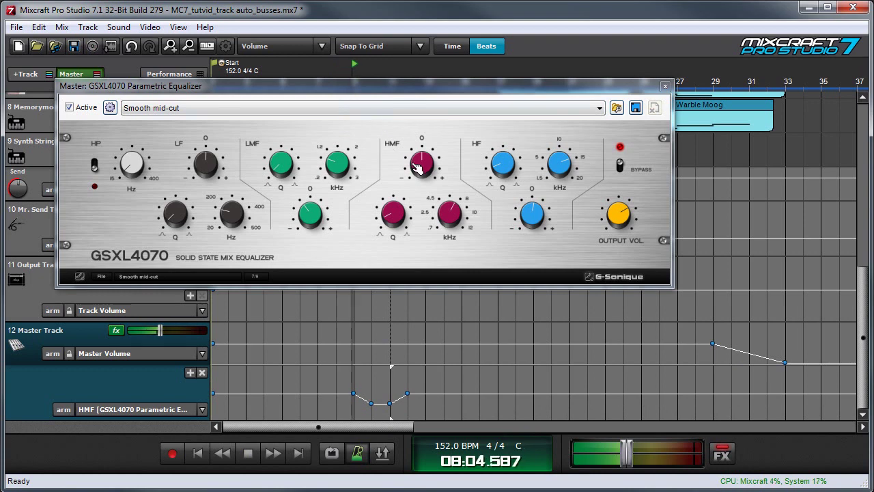